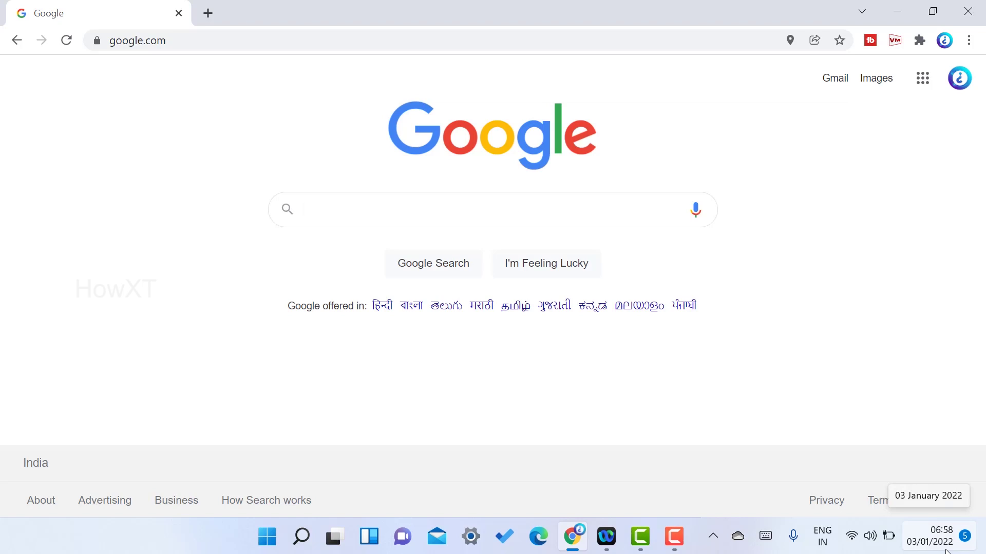
# Go to meet.google.com by typing 'meet' in Chrome's address bar.
pyautogui.click(207, 41)
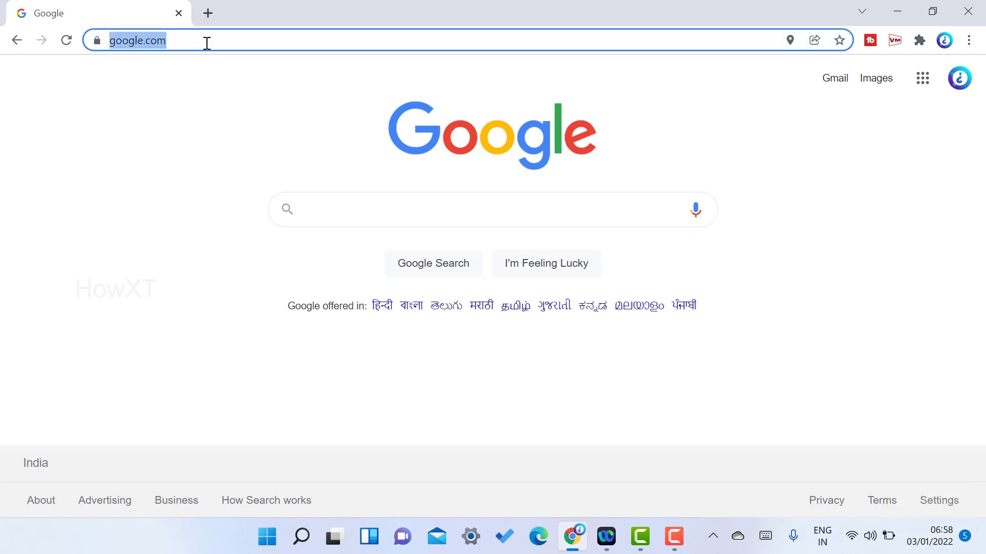
pyautogui.write('mm')
pyautogui.press('BackSpace')
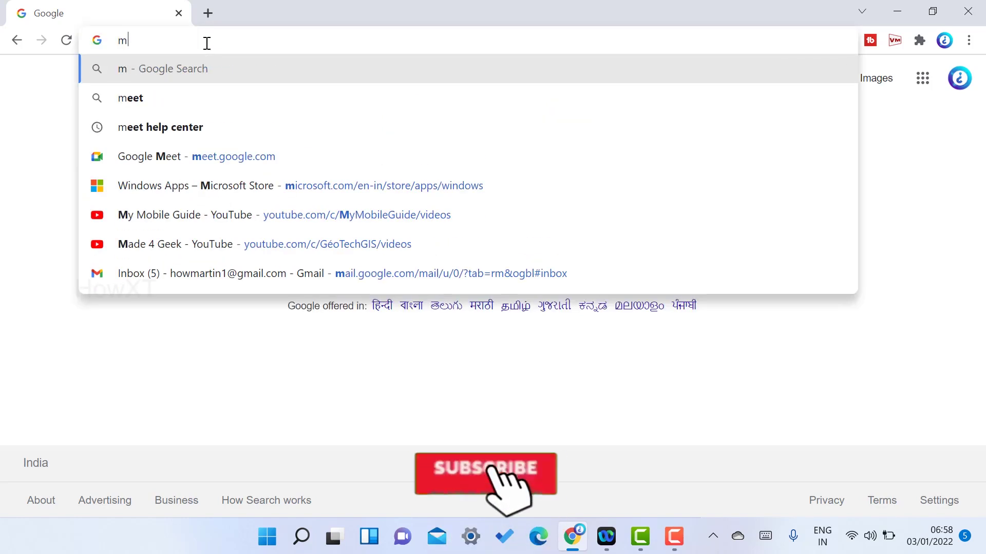
pyautogui.write('eet.google.com')
pyautogui.press('Return')
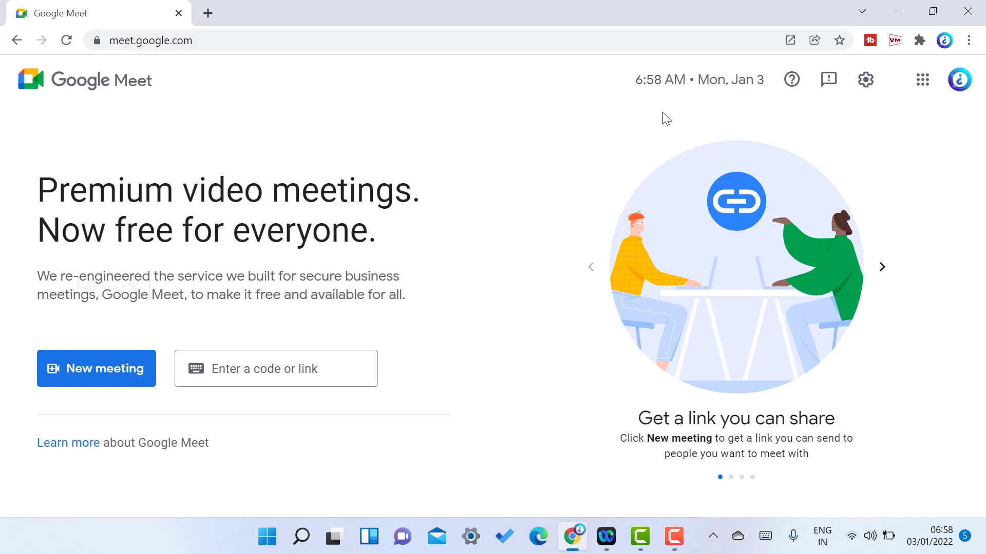
# Start an instant meeting from the New meeting menu.
pyautogui.click(105, 373)
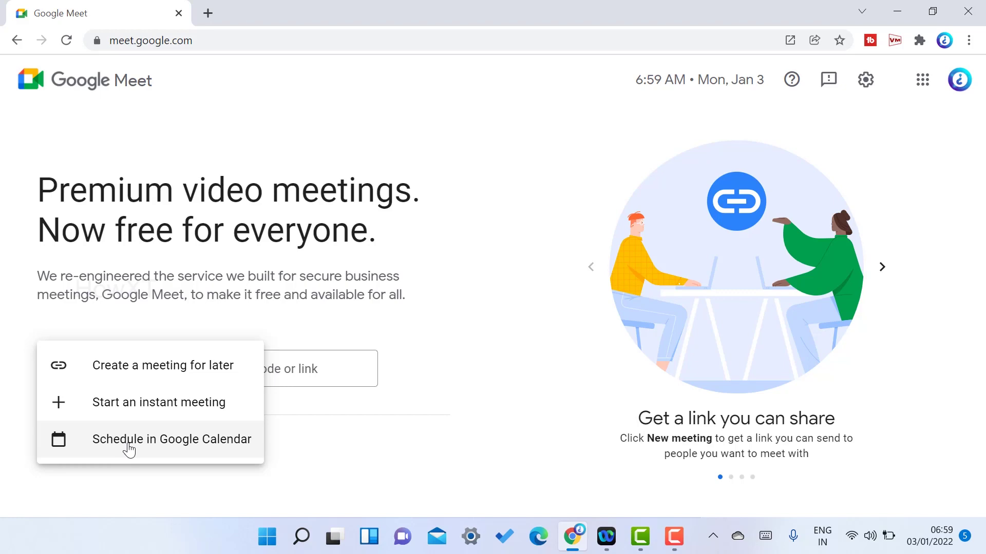
pyautogui.click(149, 393)
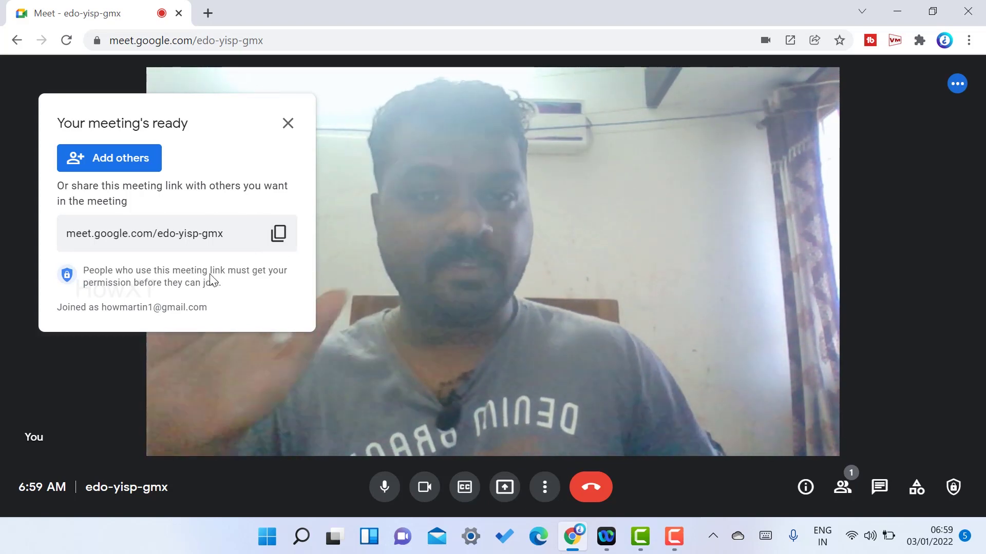
# Close the meeting-ready notice, leave the microphone muted and turn the camera off.
pyautogui.click(288, 124)
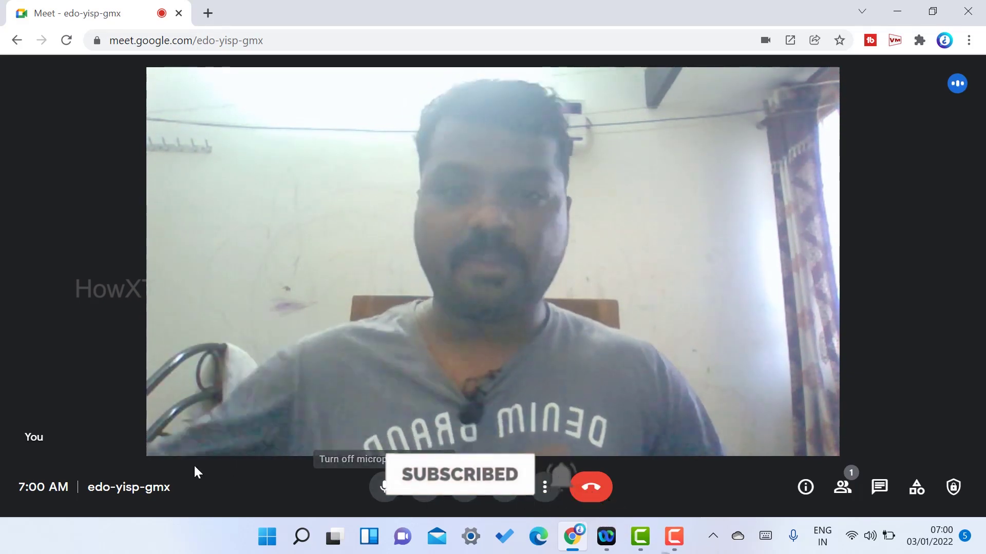
pyautogui.click(386, 489)
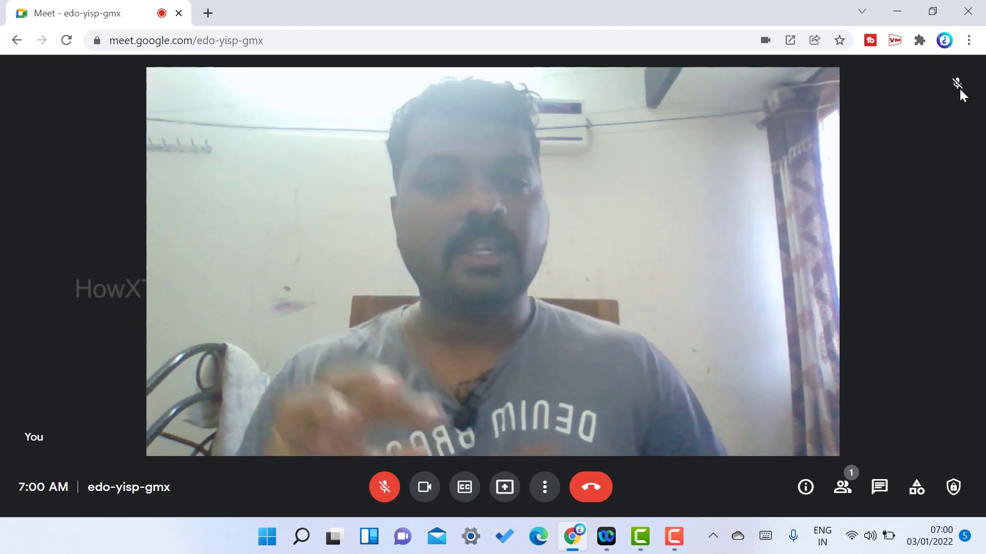
pyautogui.click(385, 485)
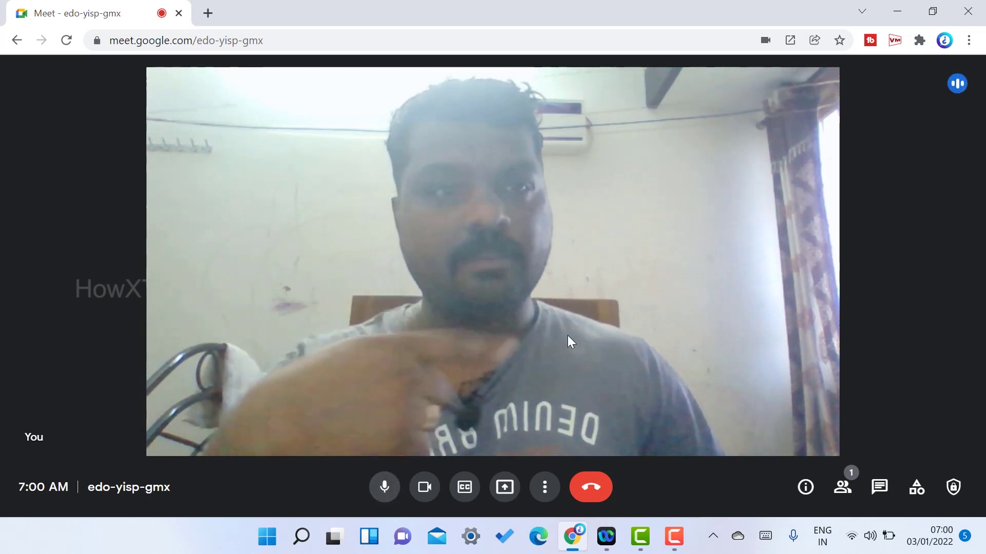
pyautogui.click(384, 488)
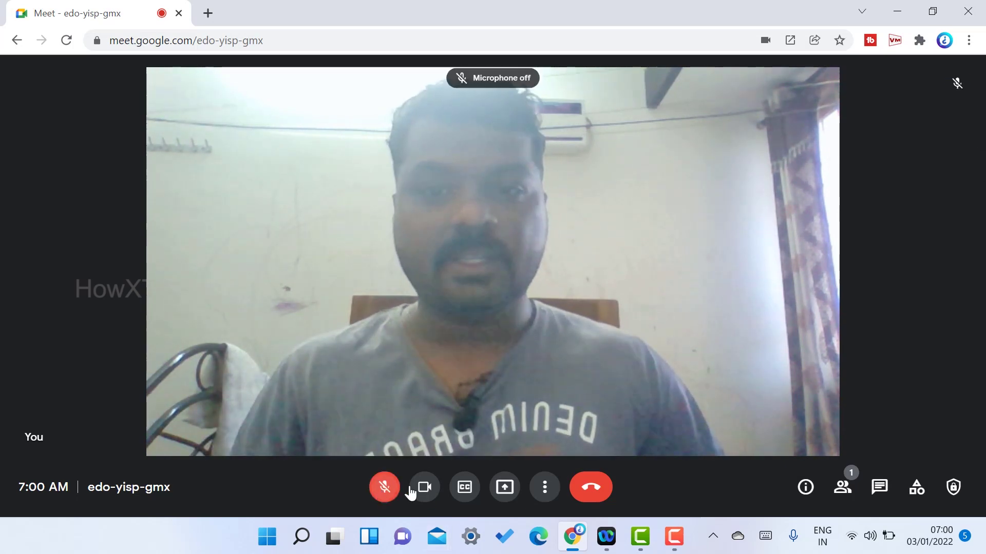
pyautogui.click(425, 488)
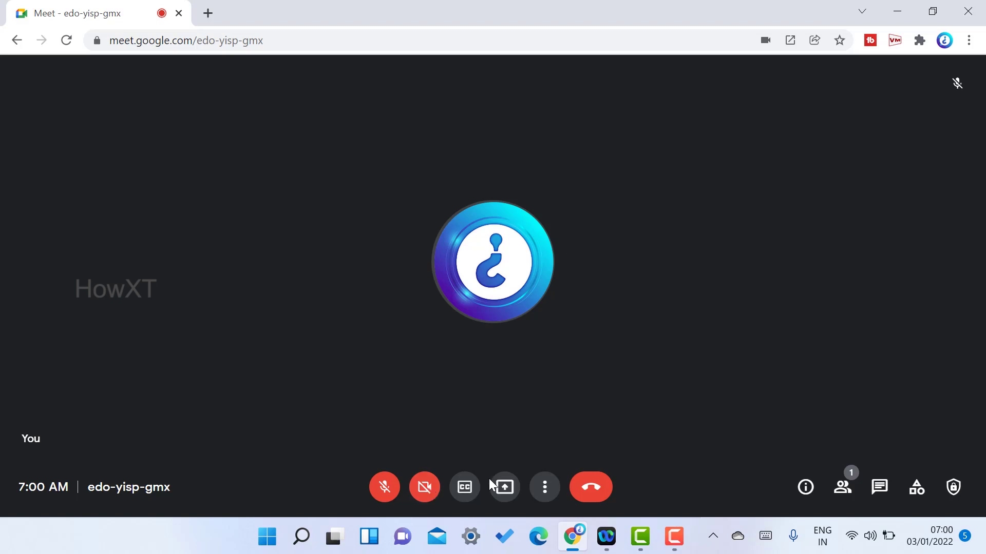
# Turn on live captions with English as the caption language.
pyautogui.click(464, 487)
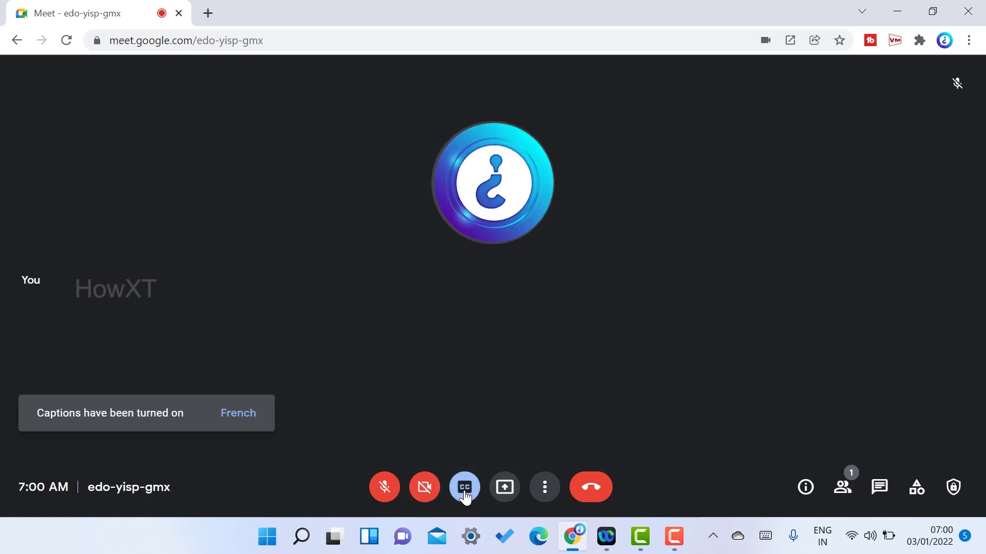
pyautogui.click(237, 413)
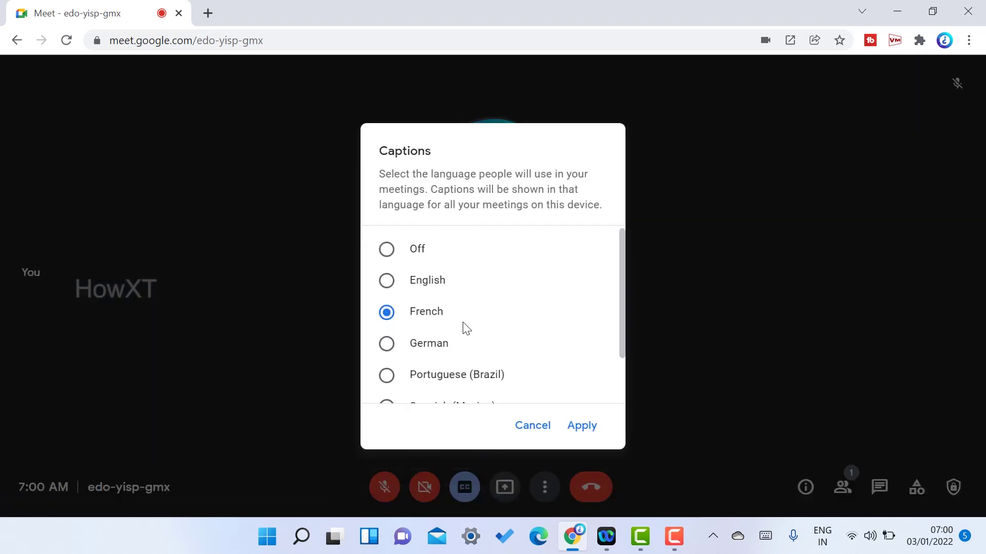
pyautogui.click(586, 434)
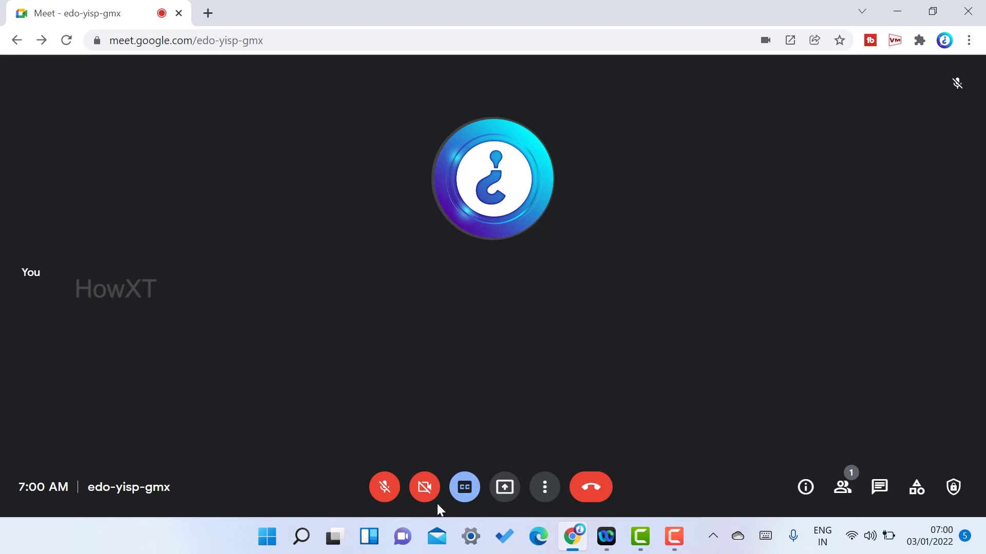
# Unmute briefly to test the captions, mute again, then turn captions off.
pyautogui.click(386, 491)
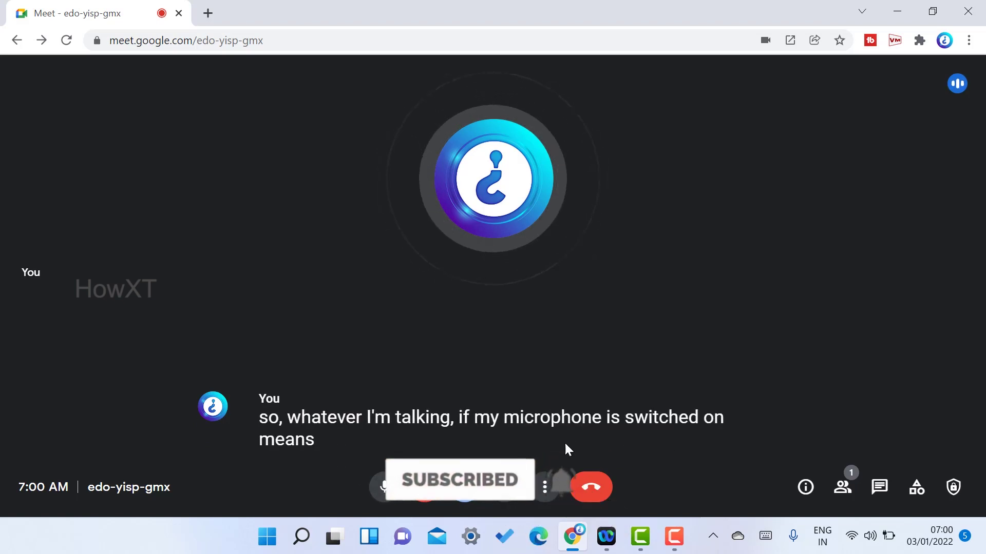
pyautogui.click(381, 496)
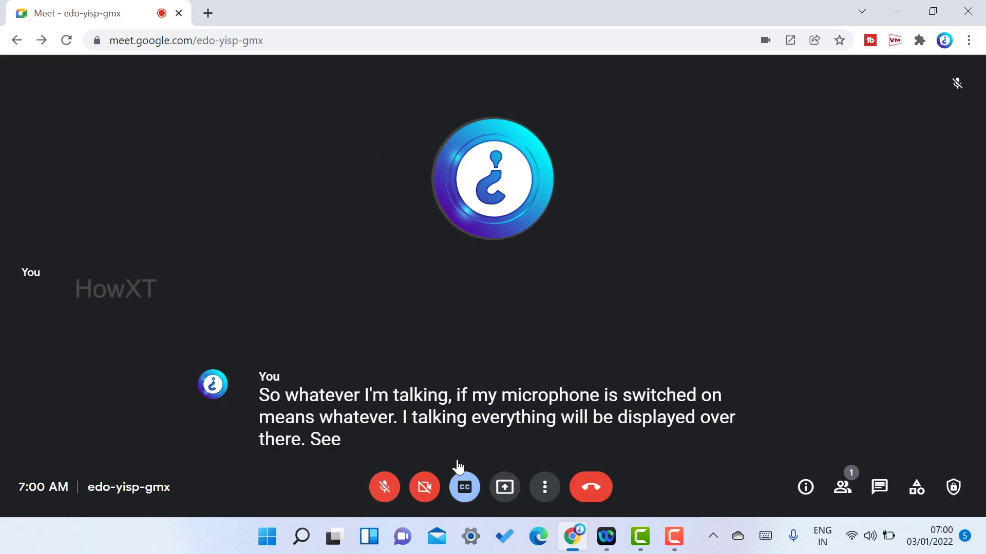
pyautogui.click(463, 491)
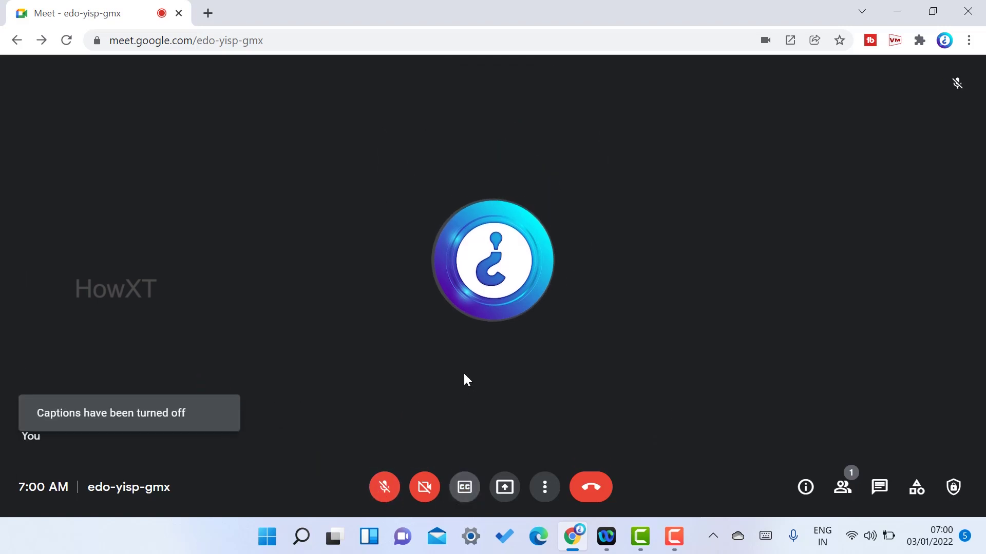
# Cancel presenting a Chrome tab and open a new blank browser tab.
pyautogui.click(505, 490)
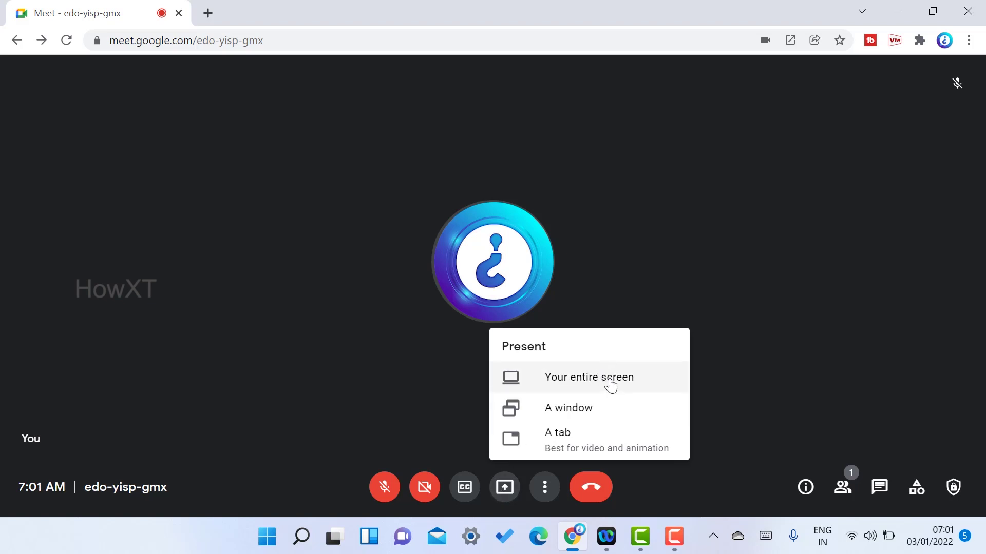
pyautogui.click(596, 446)
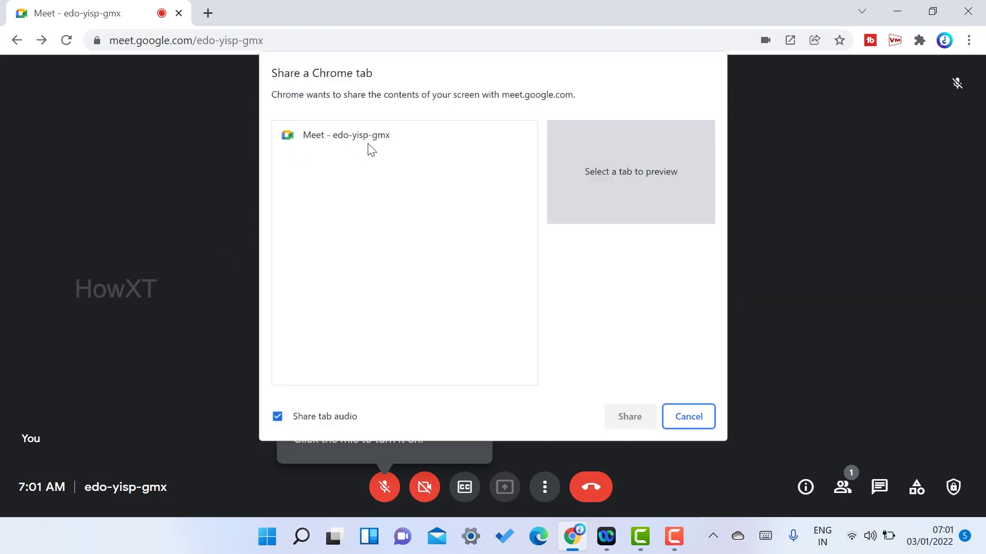
pyautogui.click(689, 418)
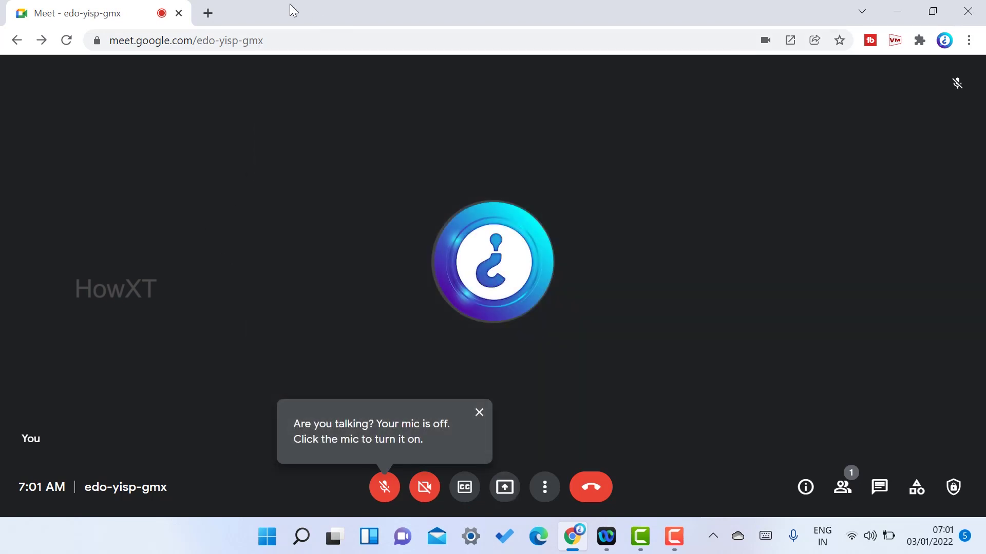
pyautogui.click(207, 12)
# Load YouTube, search for 'howxt', and return to the Meet call tab.
pyautogui.write('youtube')
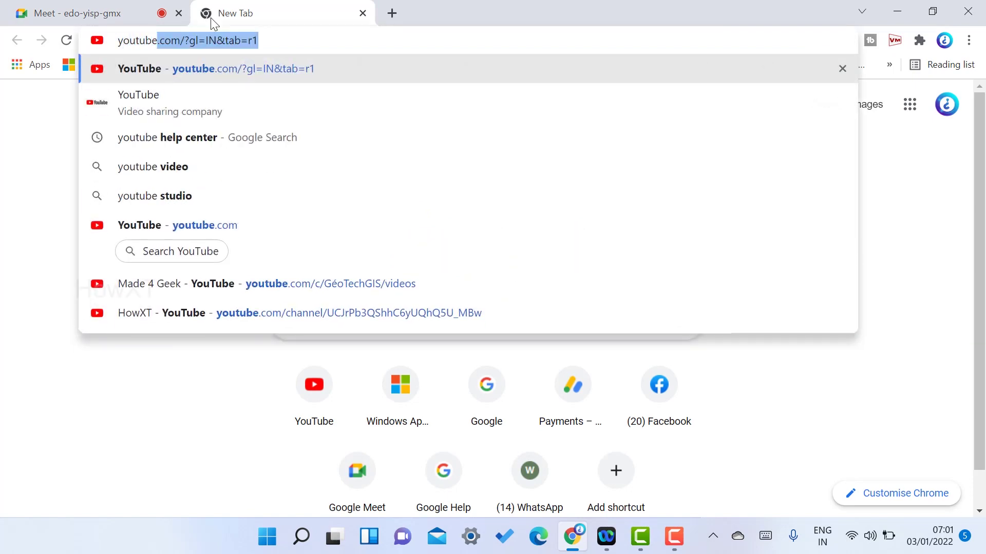
pyautogui.press('Return')
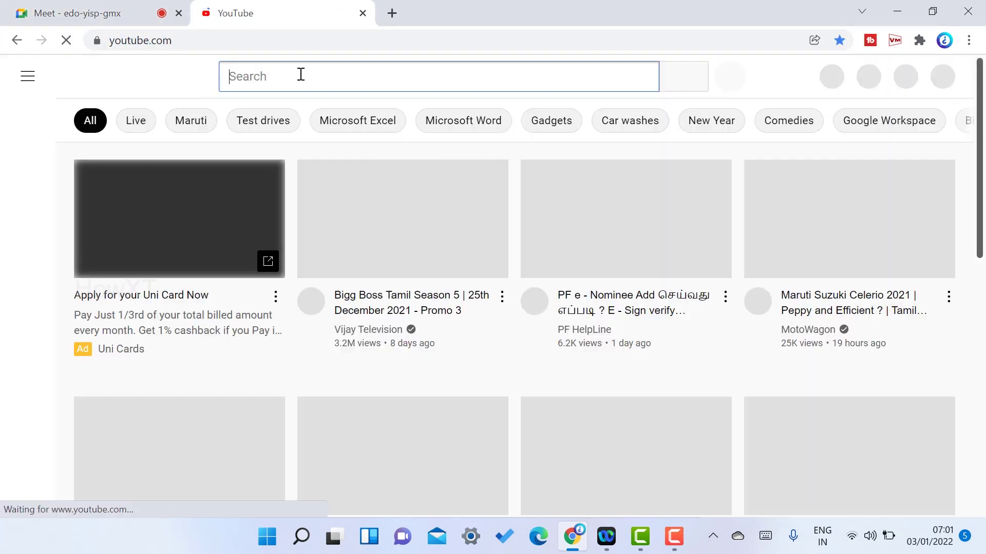
pyautogui.write('howxt')
pyautogui.press('Return')
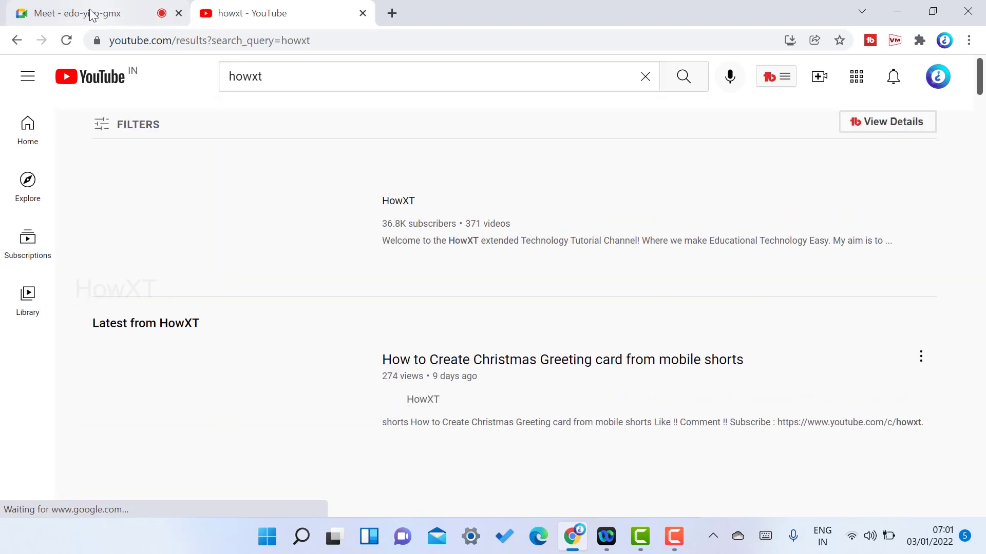
pyautogui.click(89, 12)
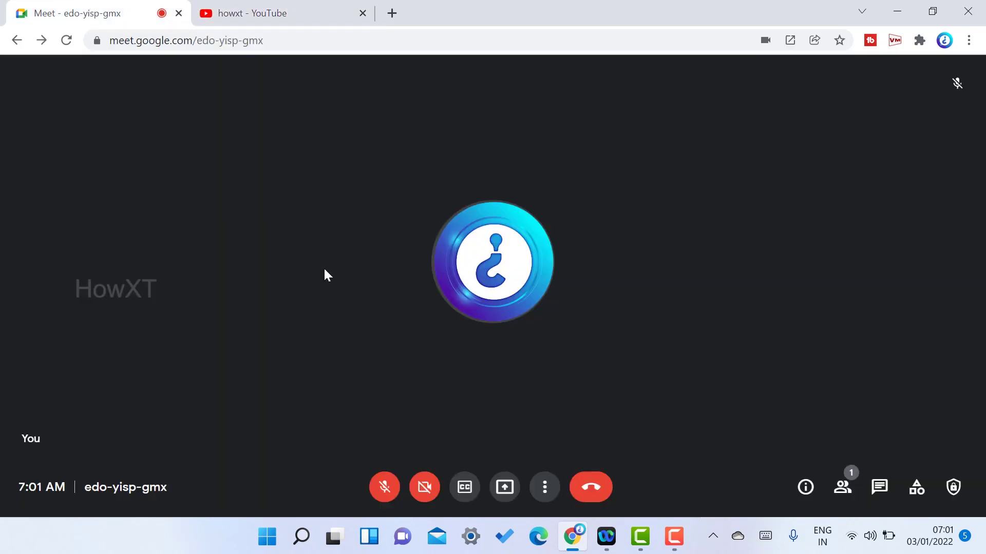
# Present the 'howxt - YouTube' tab to the call.
pyautogui.click(508, 480)
pyautogui.click(561, 434)
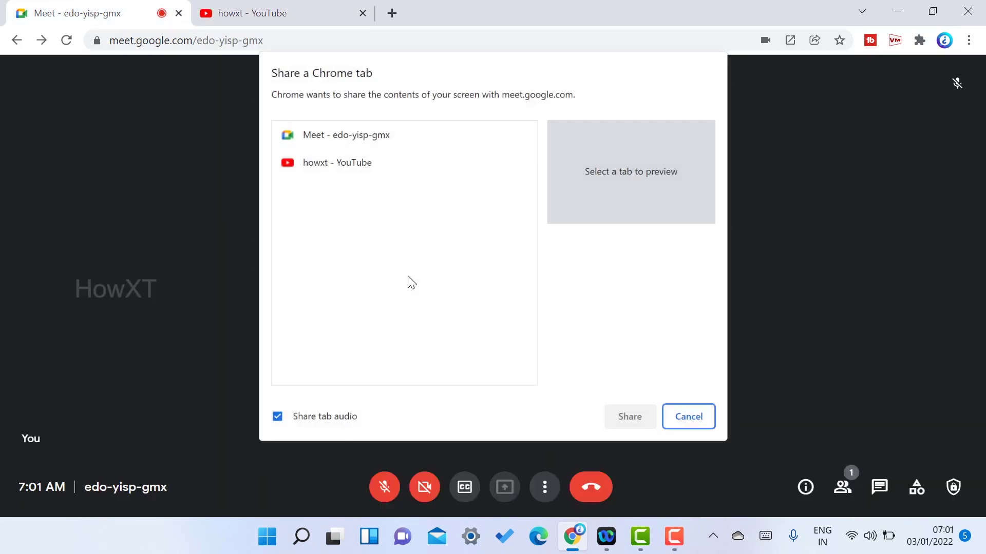
pyautogui.click(354, 164)
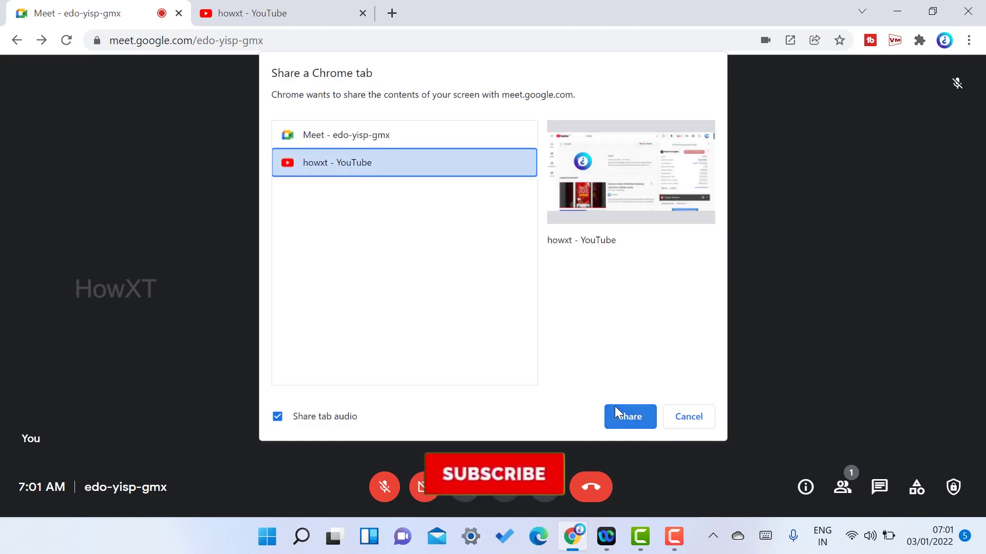
pyautogui.click(619, 414)
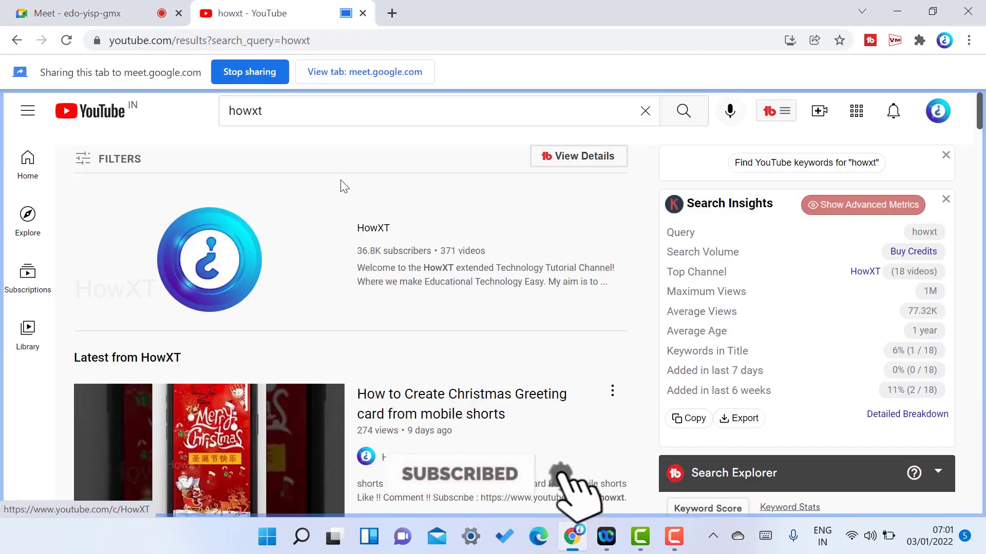
# Stop presenting the YouTube tab and return to the Meet call.
pyautogui.scroll(-6, 378, 338)
pyautogui.scroll(4, 377, 339)
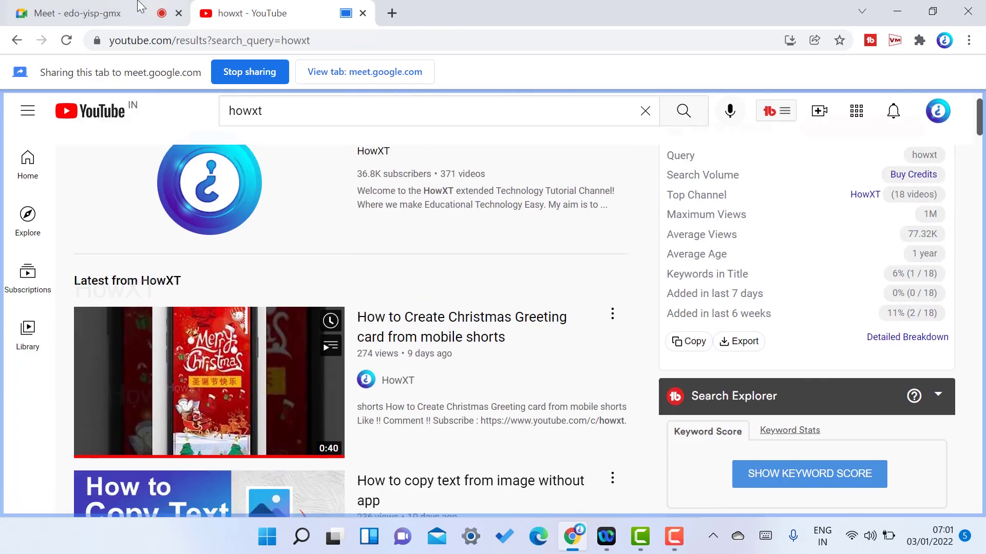
pyautogui.click(235, 72)
pyautogui.click(82, 12)
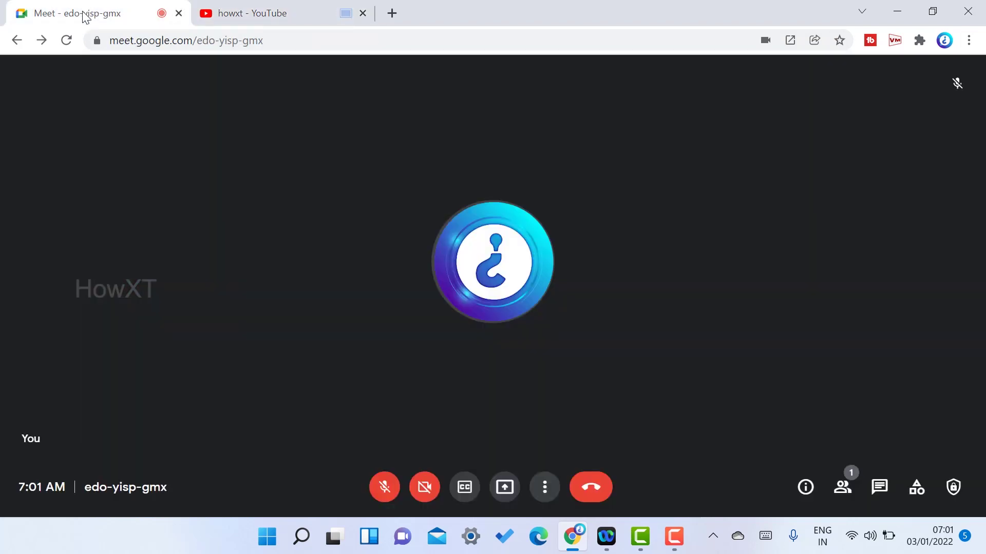
# Dismiss the Present now menu unused and show the meeting details with the joining link.
pyautogui.click(505, 487)
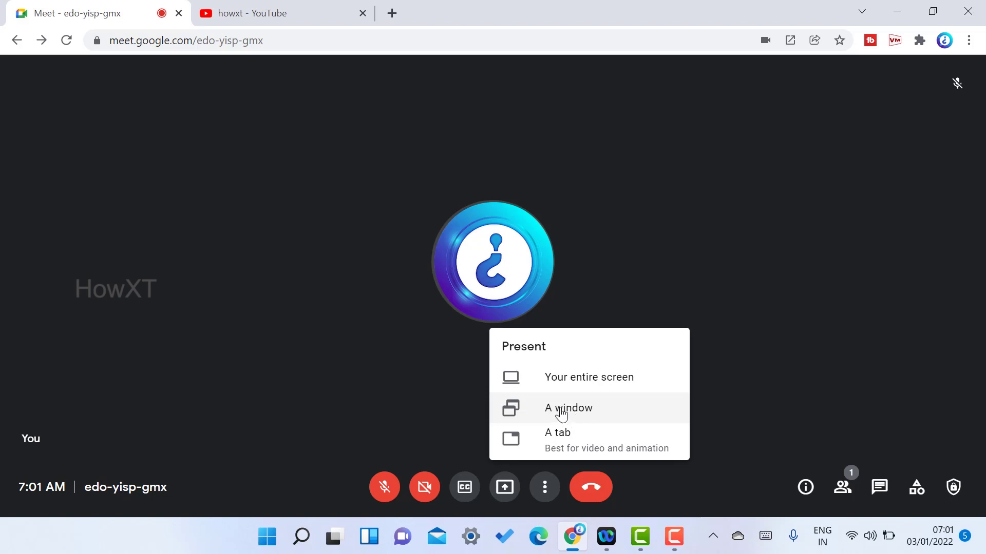
pyautogui.click(765, 359)
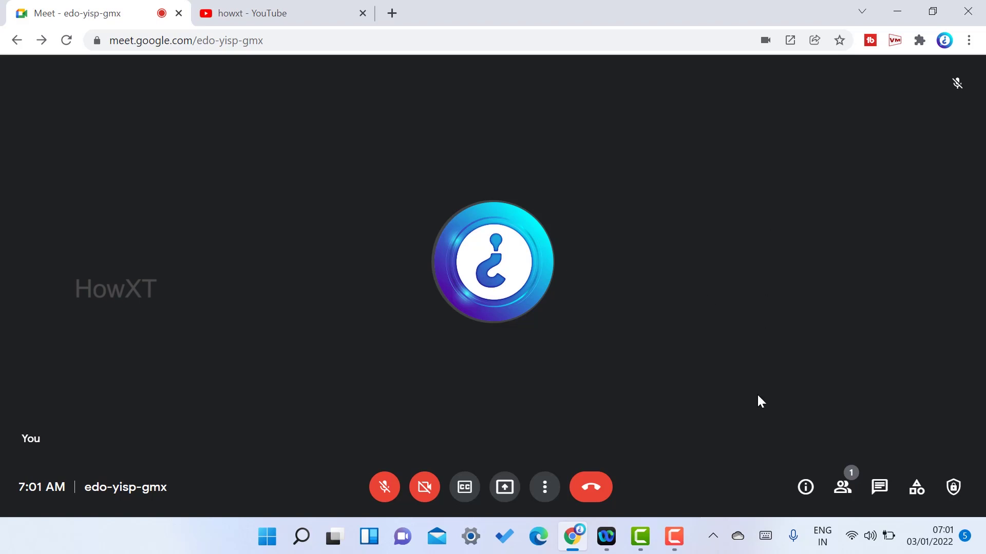
pyautogui.click(806, 492)
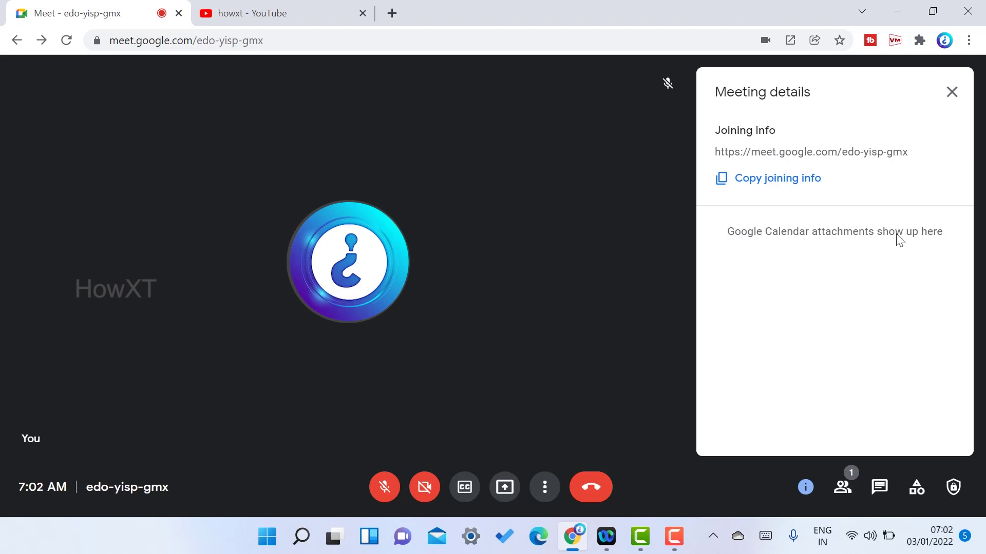
# Close the meeting details, open the People panel, and close the Add people dialog.
pyautogui.click(952, 92)
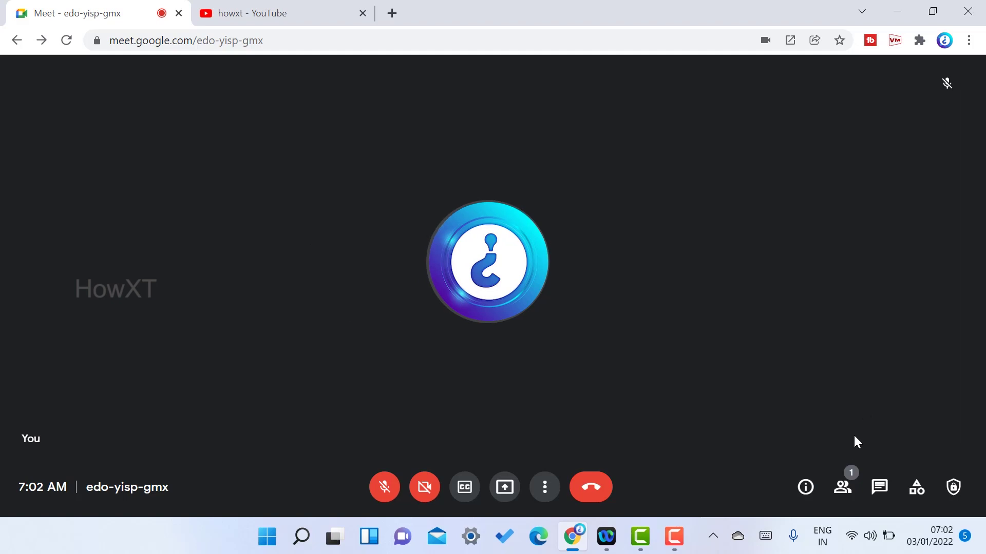
pyautogui.click(843, 488)
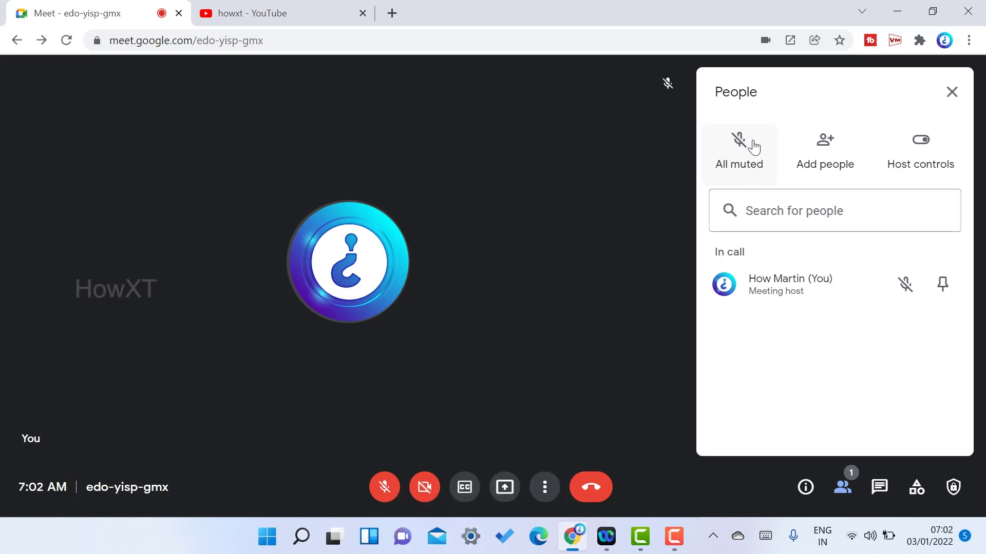
pyautogui.click(819, 141)
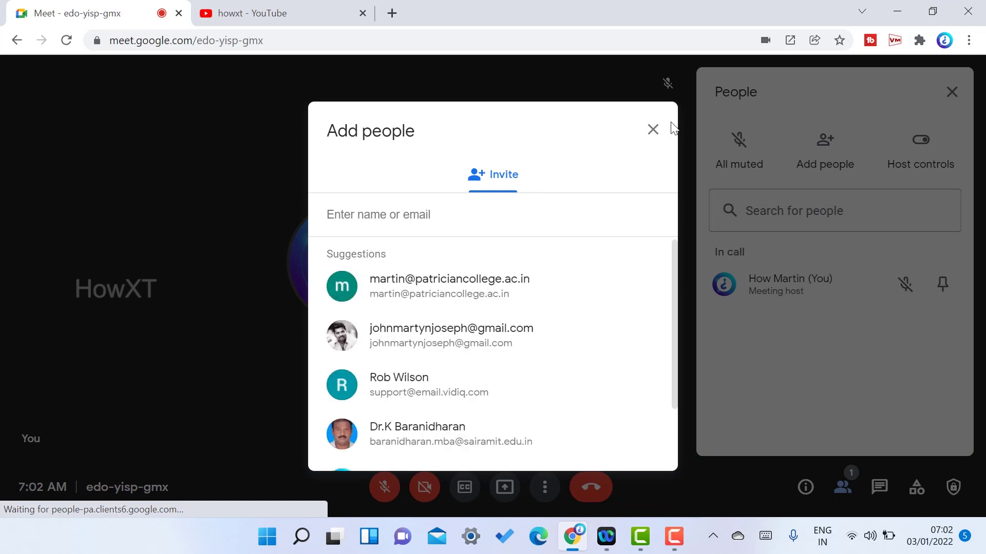
pyautogui.click(653, 130)
# Turn off screen sharing, chat, microphone and video for participants in Host controls.
pyautogui.click(927, 149)
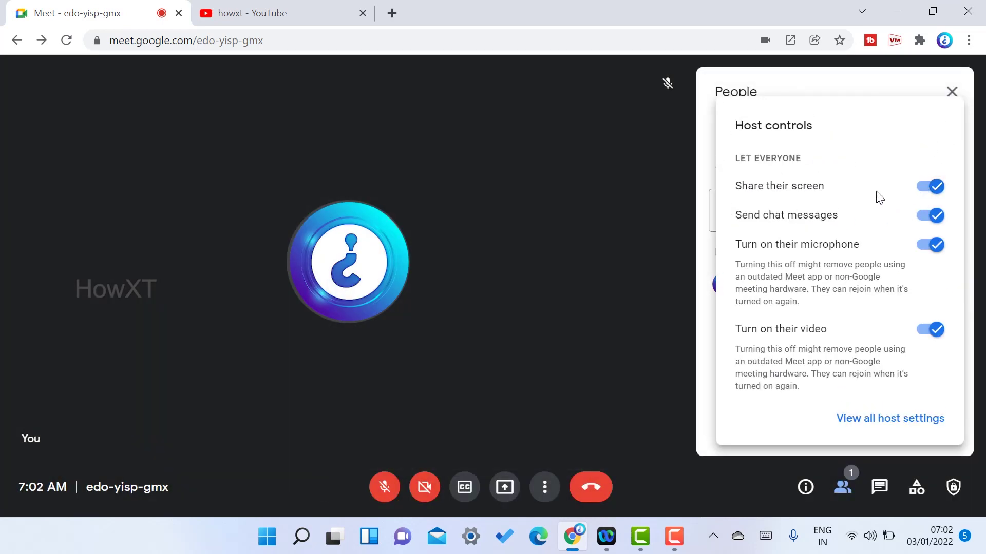
pyautogui.click(936, 187)
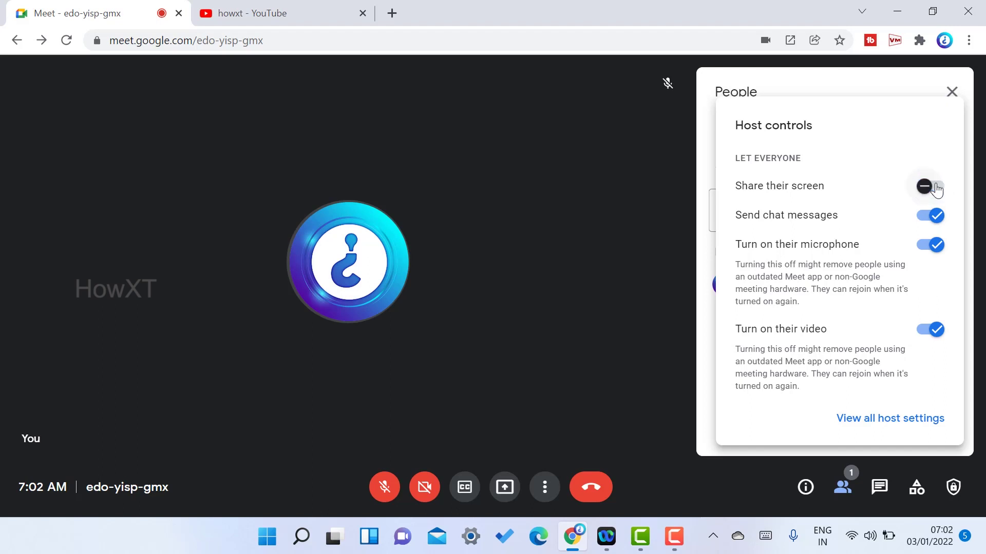
pyautogui.click(932, 216)
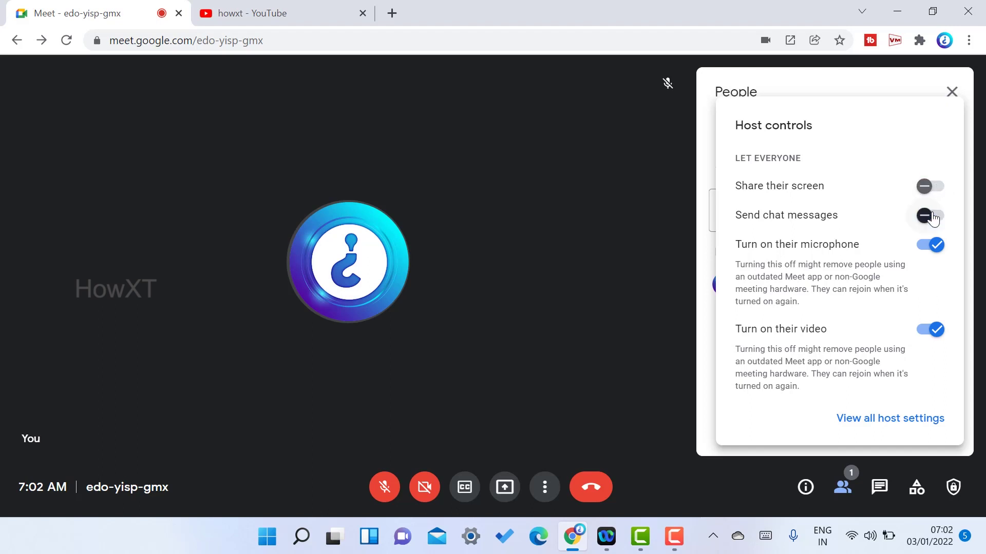
pyautogui.click(932, 249)
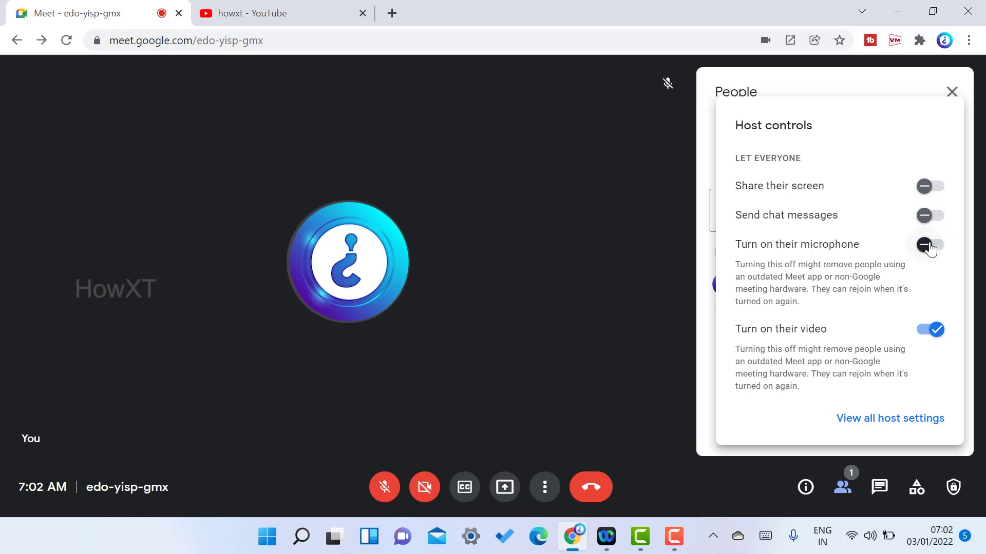
pyautogui.click(938, 330)
pyautogui.click(622, 270)
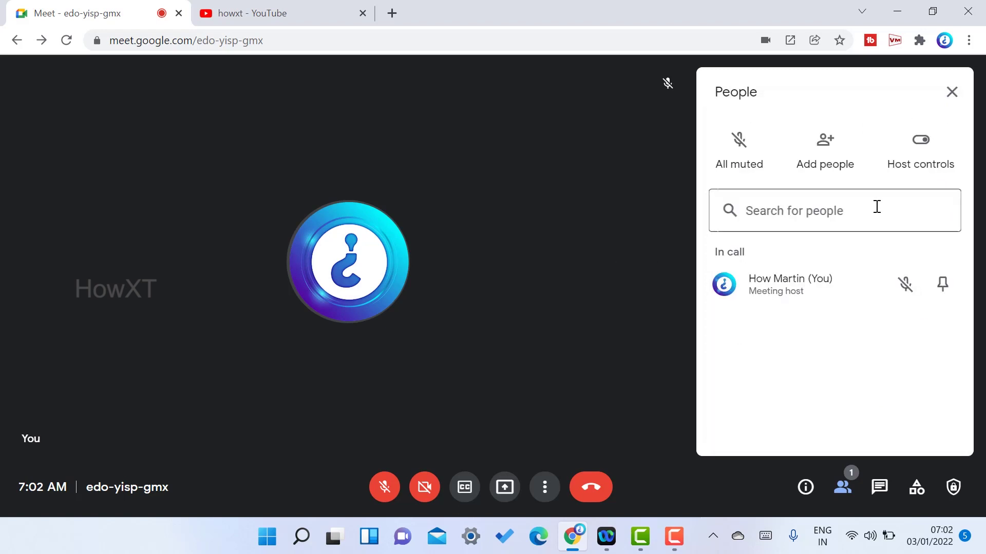
pyautogui.click(952, 92)
# Start a new Jamboard whiteboard via Activities > Whiteboarding.
pyautogui.click(917, 488)
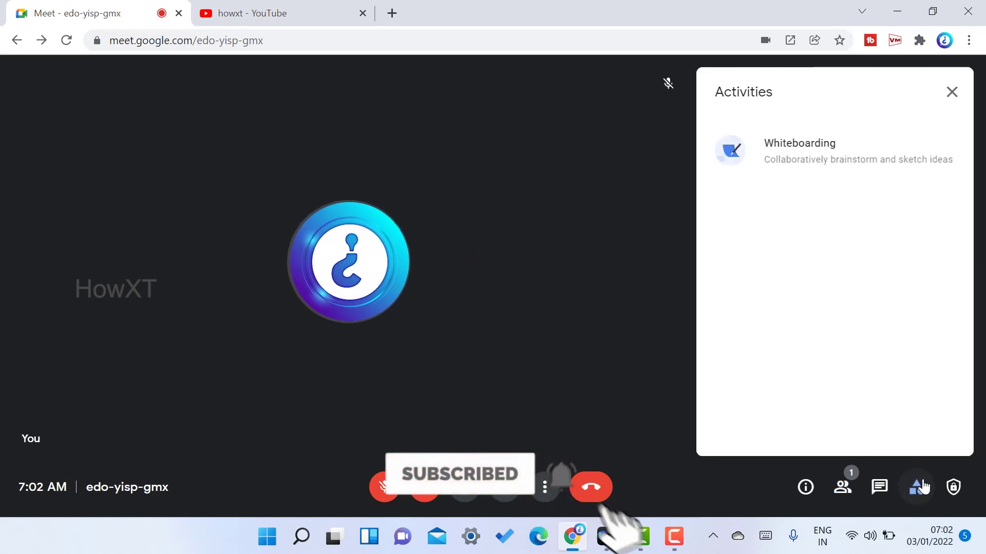
pyautogui.click(881, 160)
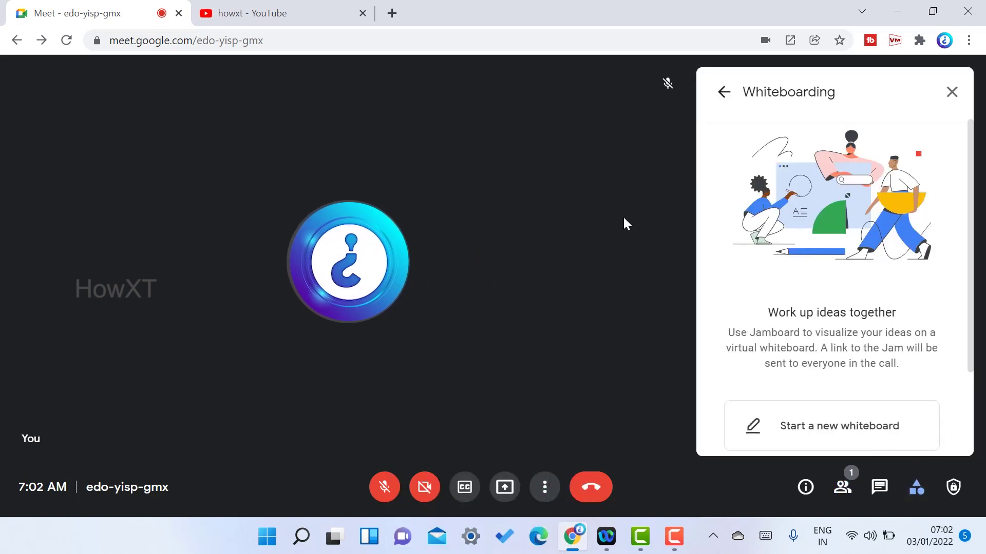
pyautogui.click(797, 428)
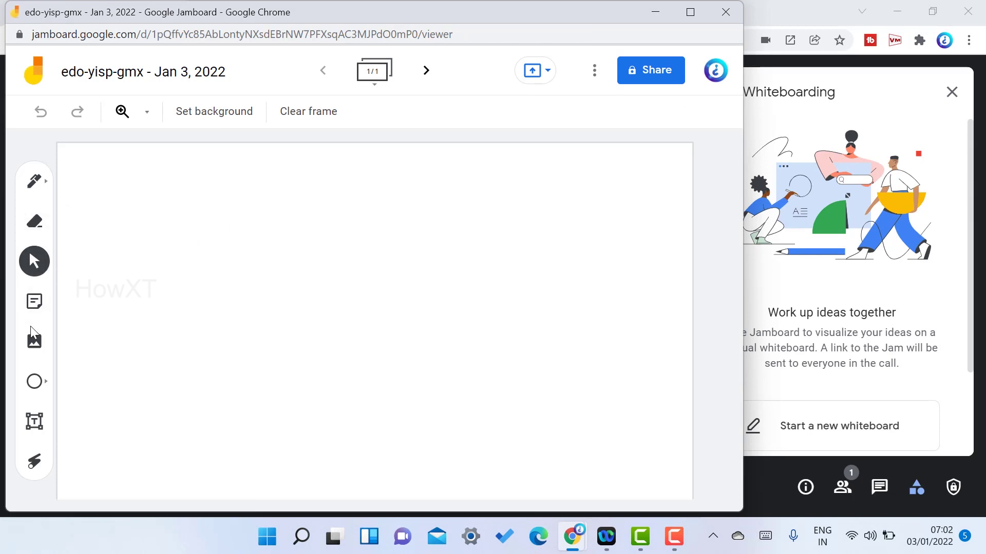
# Draw a looping Pen stroke and a zigzag below it on the jam, then close Jamboard.
pyautogui.press('p')
pyautogui.moveTo(233, 206)
pyautogui.mouseDown()
pyautogui.moveTo(245, 261)
pyautogui.moveTo(417, 238)
pyautogui.mouseUp()
pyautogui.moveTo(228, 303)
pyautogui.mouseDown()
pyautogui.moveTo(383, 390)
pyautogui.moveTo(552, 267)
pyautogui.mouseUp()
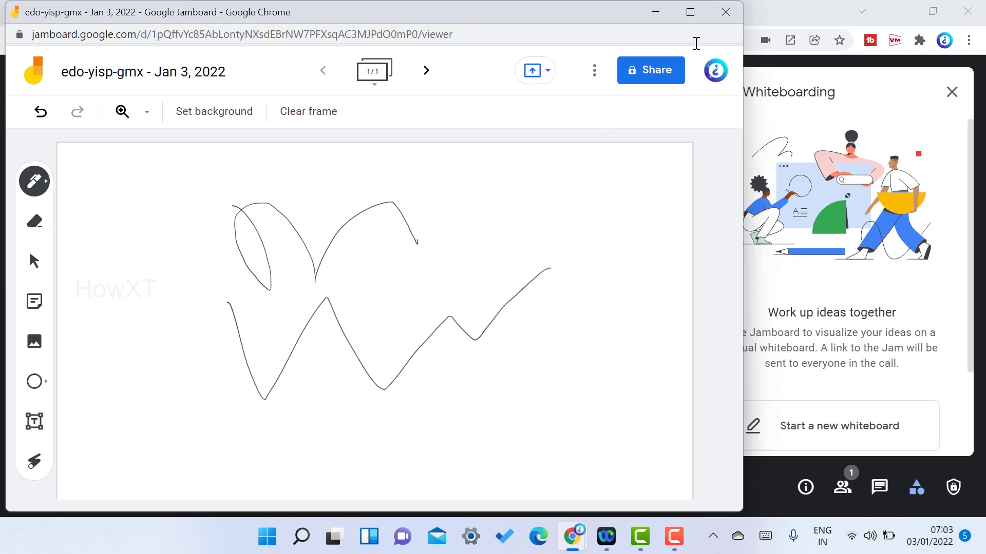
pyautogui.click(519, 79)
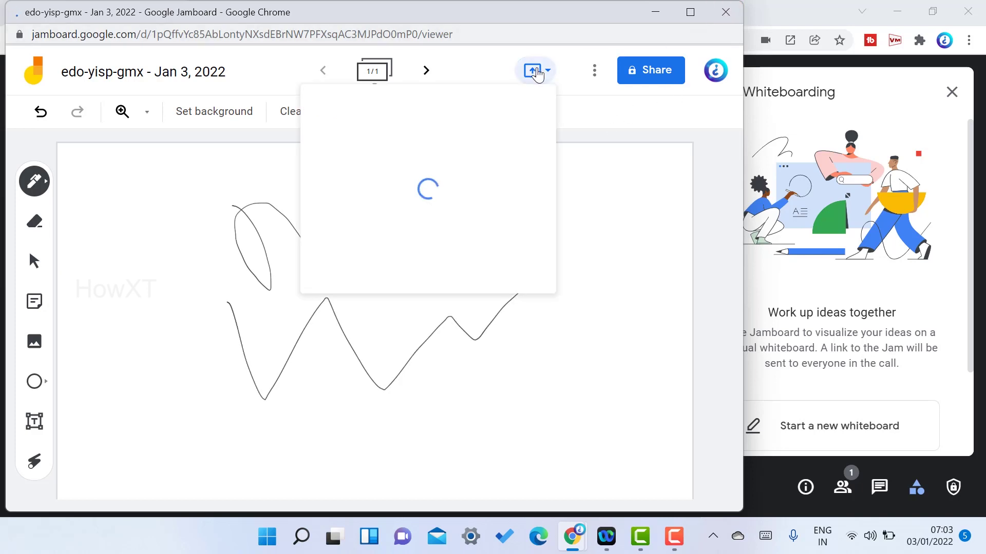
pyautogui.click(725, 11)
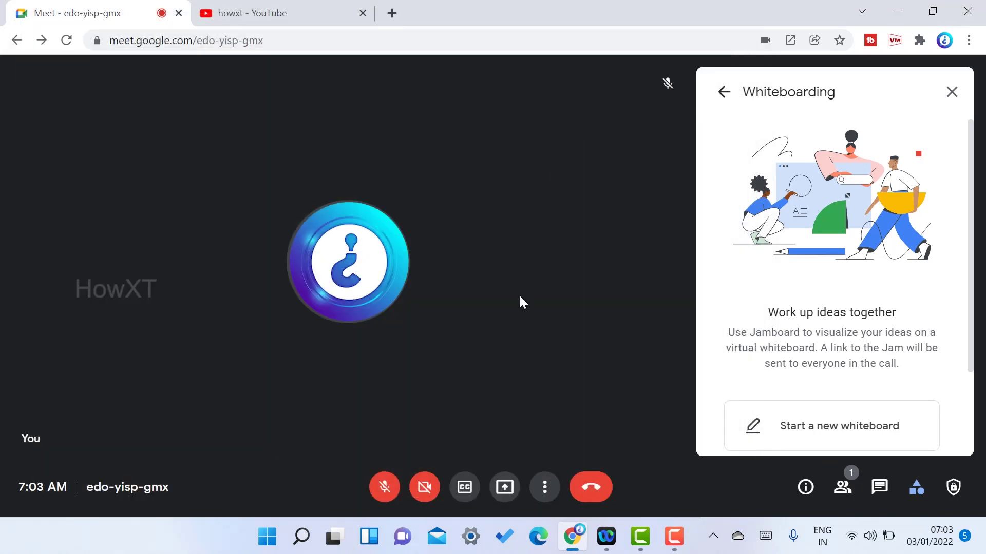
# Close the Whiteboarding panel, review Host controls, then close that panel too.
pyautogui.click(951, 92)
pyautogui.click(953, 487)
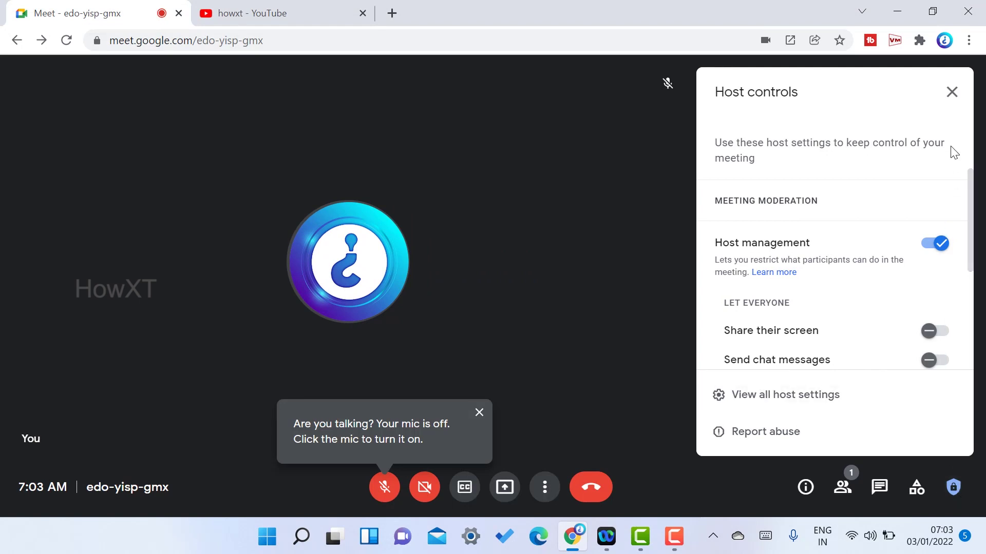
pyautogui.click(954, 95)
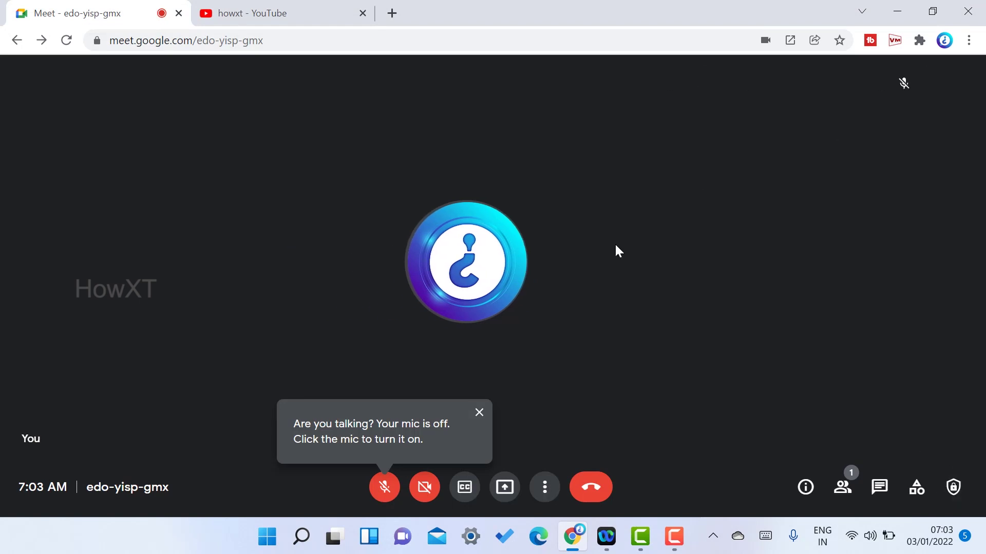